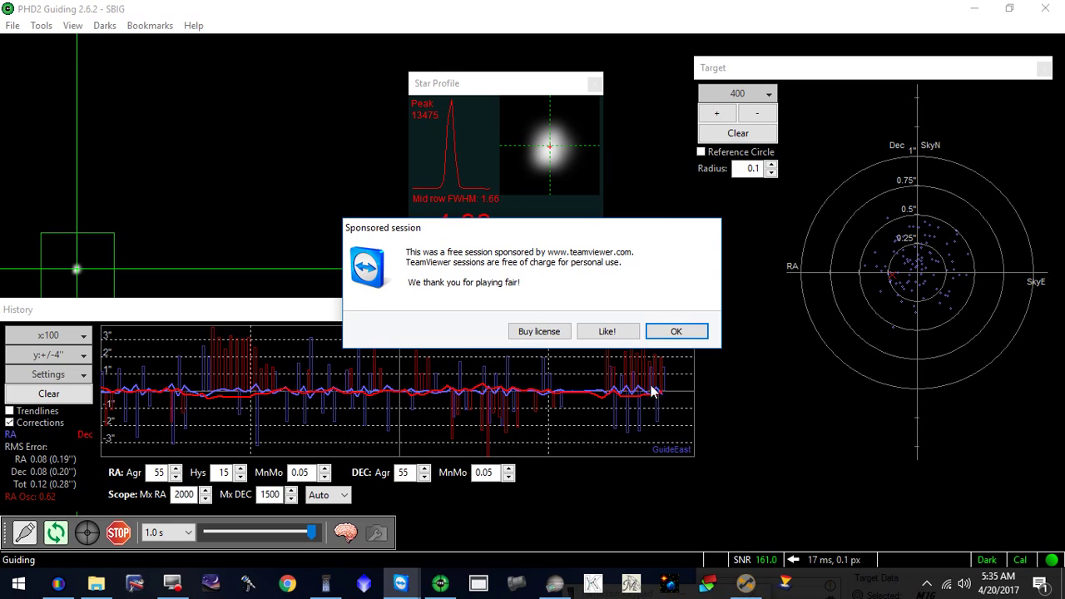
pyautogui.click(662, 335)
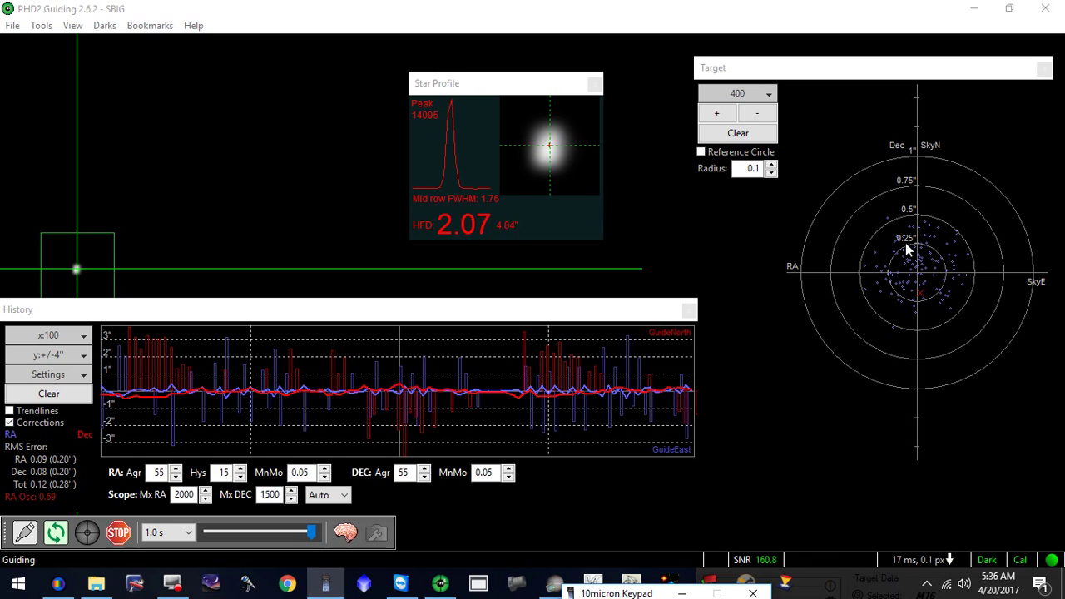
# Zoom the target plot to a 0.5" outer ring, heighten the history graph, and move the Keypad aside.
pyautogui.click(719, 114)
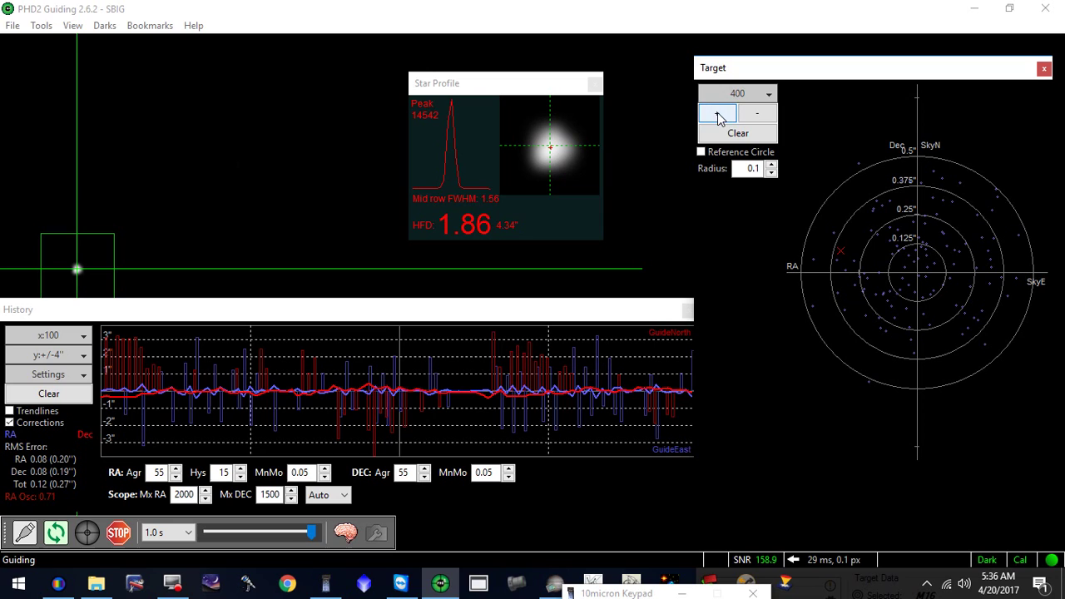
pyautogui.click(756, 115)
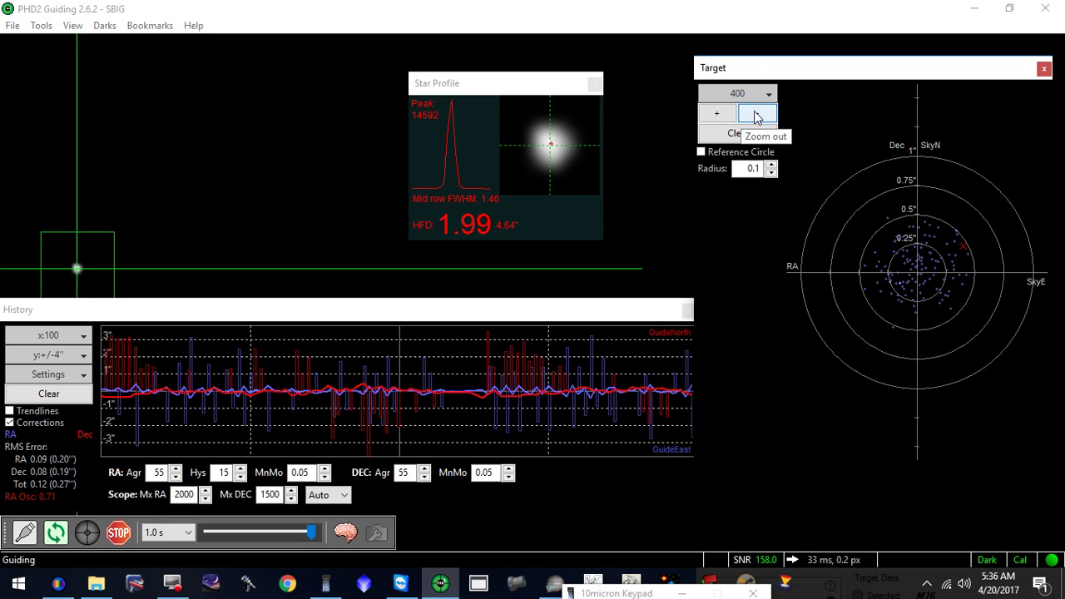
pyautogui.click(718, 115)
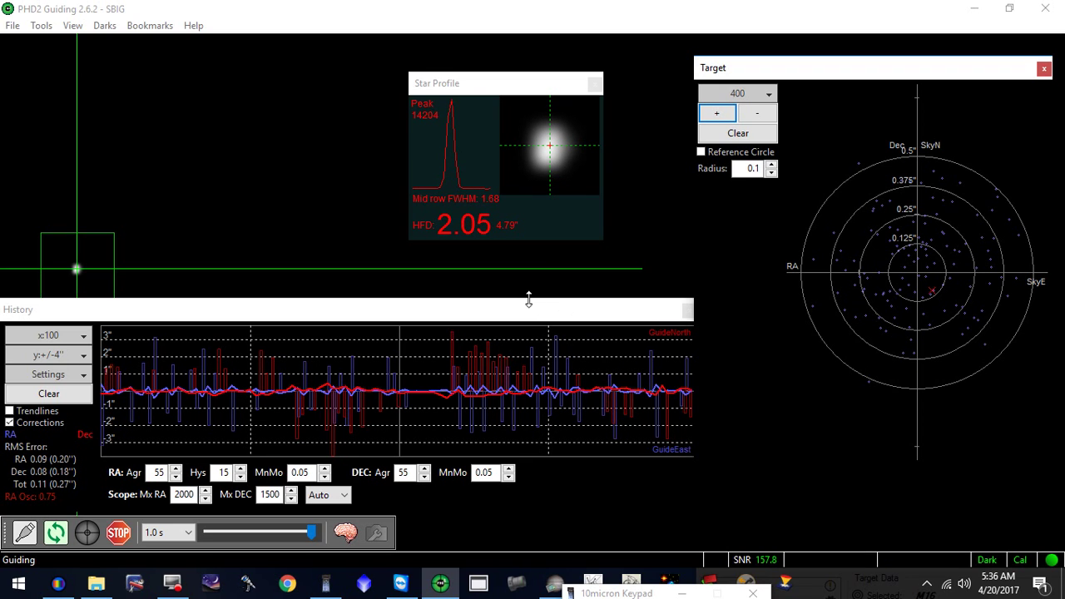
pyautogui.moveTo(528, 299)
pyautogui.mouseDown()
pyautogui.moveTo(508, 152)
pyautogui.moveTo(517, 253)
pyautogui.mouseUp()
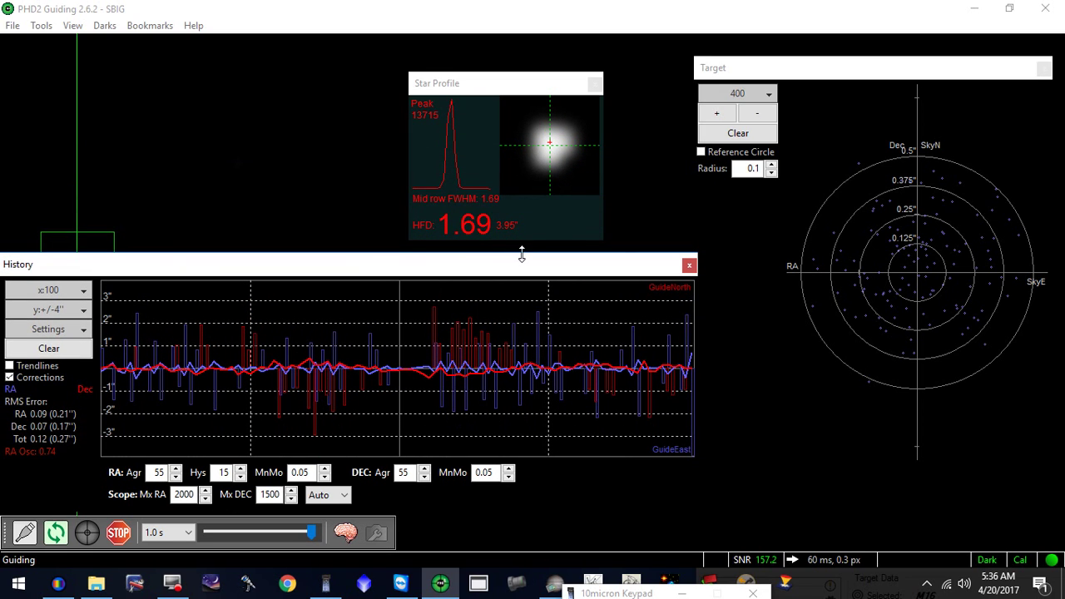
pyautogui.moveTo(660, 593)
pyautogui.mouseDown()
pyautogui.moveTo(897, 586)
pyautogui.moveTo(912, 574)
pyautogui.mouseUp()
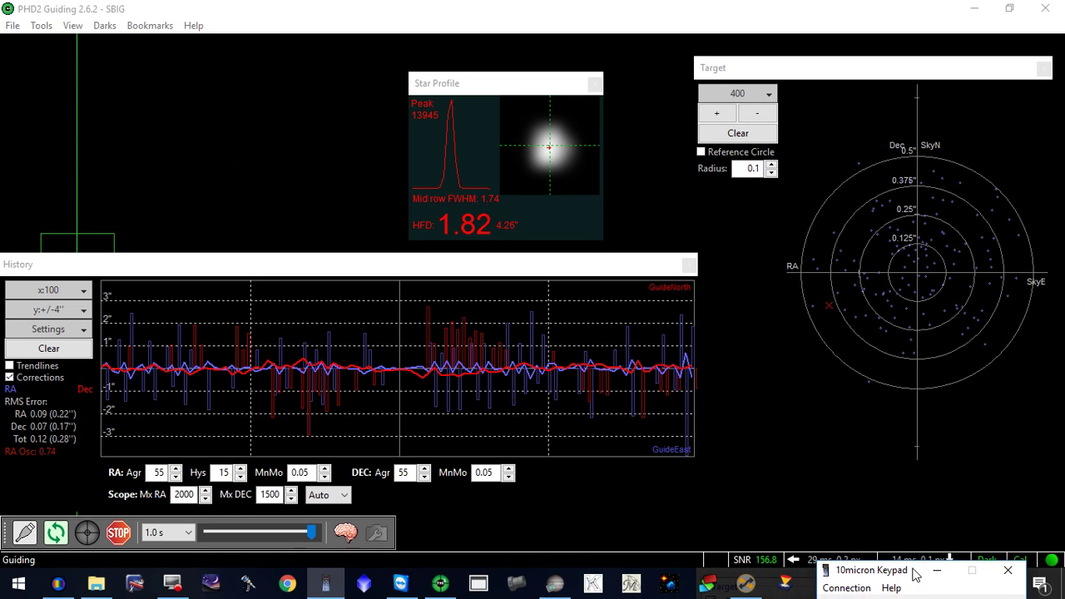
# Switch to Sequence Generator Pro and view the M16 Ha frame at 50%, then at 100%.
pyautogui.click(748, 585)
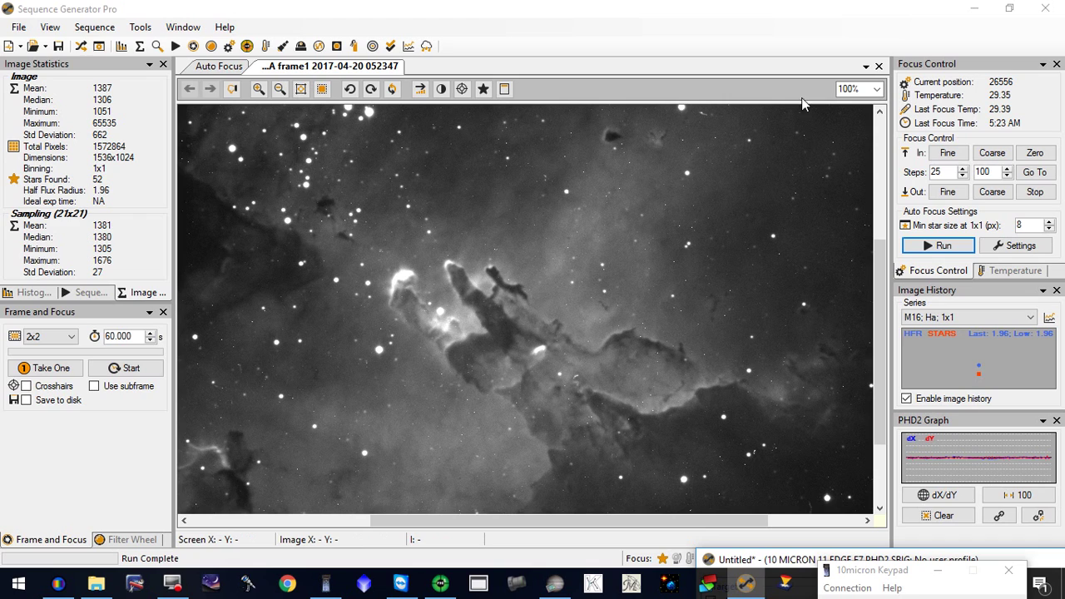
pyautogui.click(876, 89)
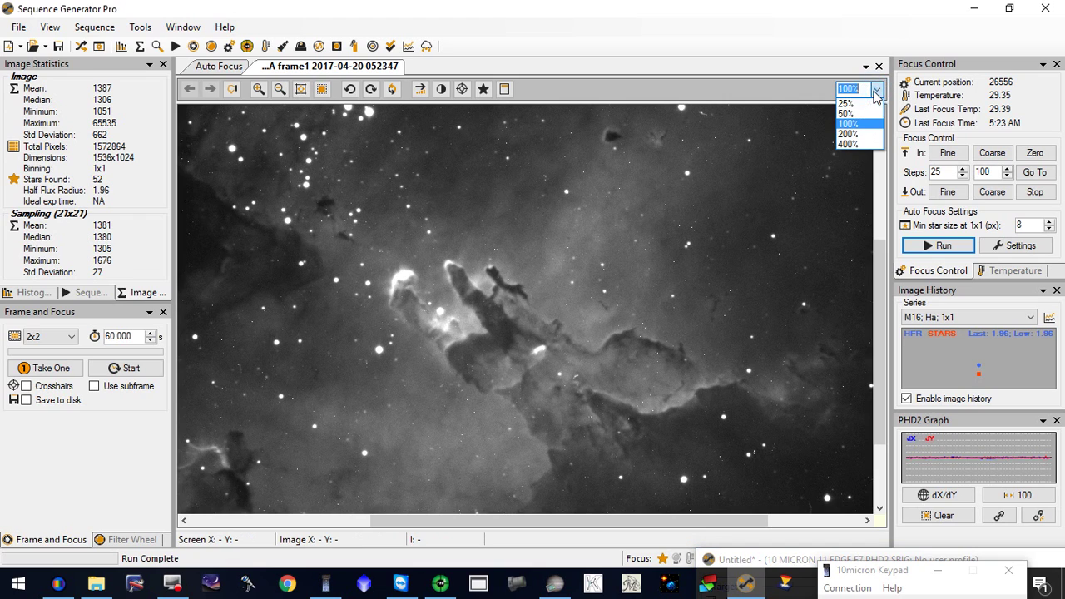
pyautogui.click(854, 114)
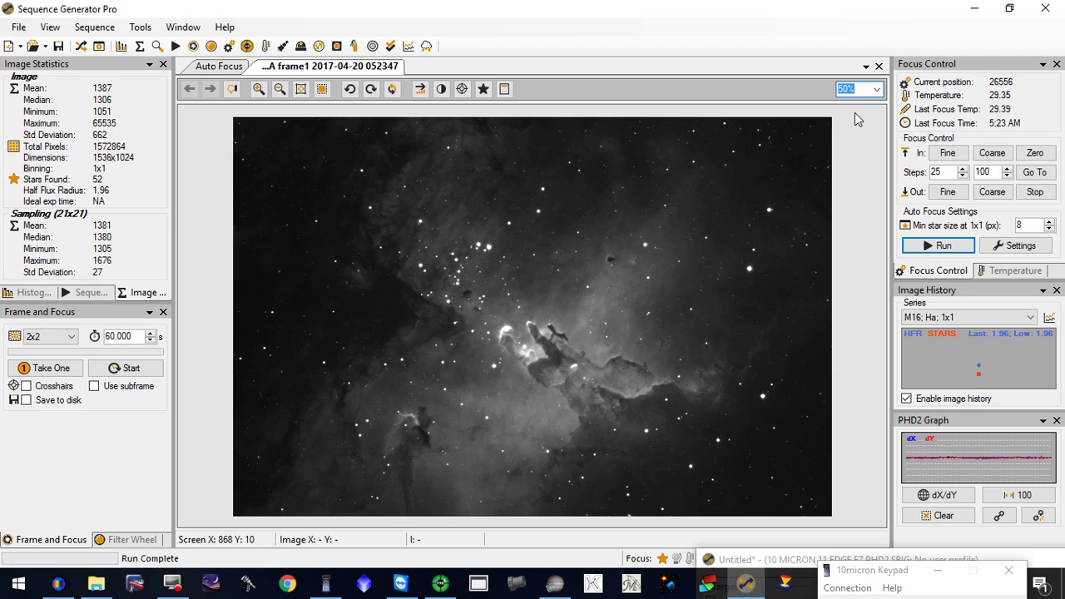
pyautogui.click(877, 94)
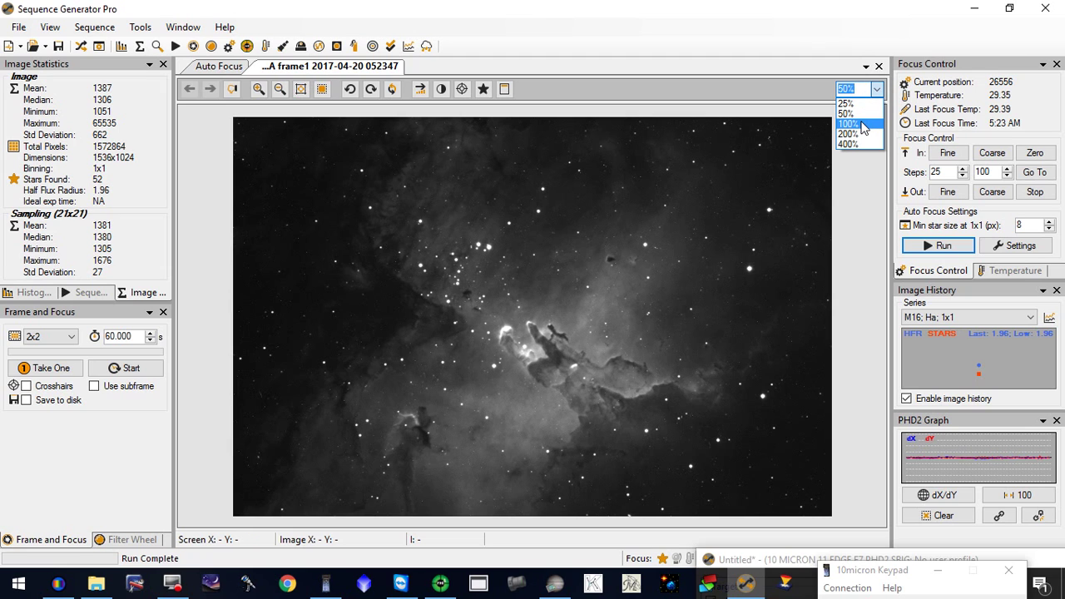
pyautogui.click(863, 125)
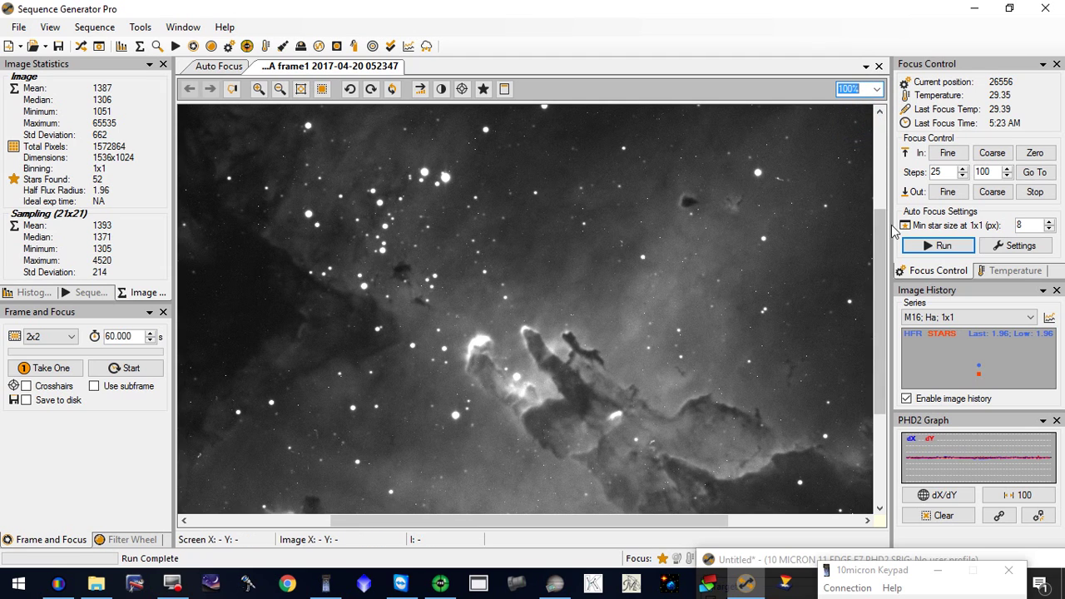
# Scroll the 100% view to centre the Pillars and bring up the zoom level list.
pyautogui.moveTo(882, 231)
pyautogui.mouseDown()
pyautogui.moveTo(850, 301)
pyautogui.moveTo(844, 253)
pyautogui.mouseUp()
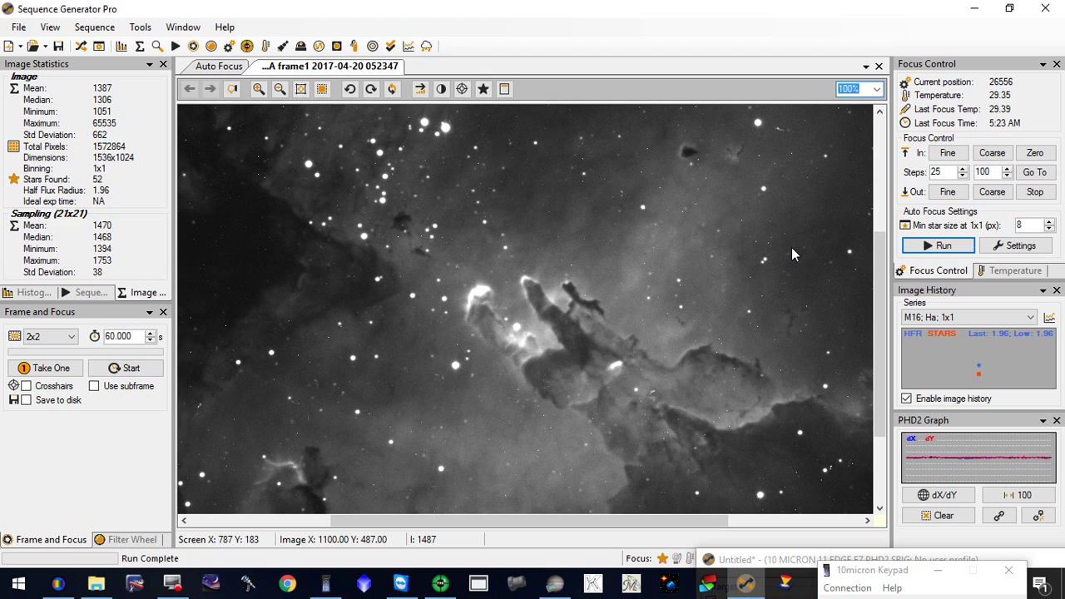
pyautogui.click(878, 90)
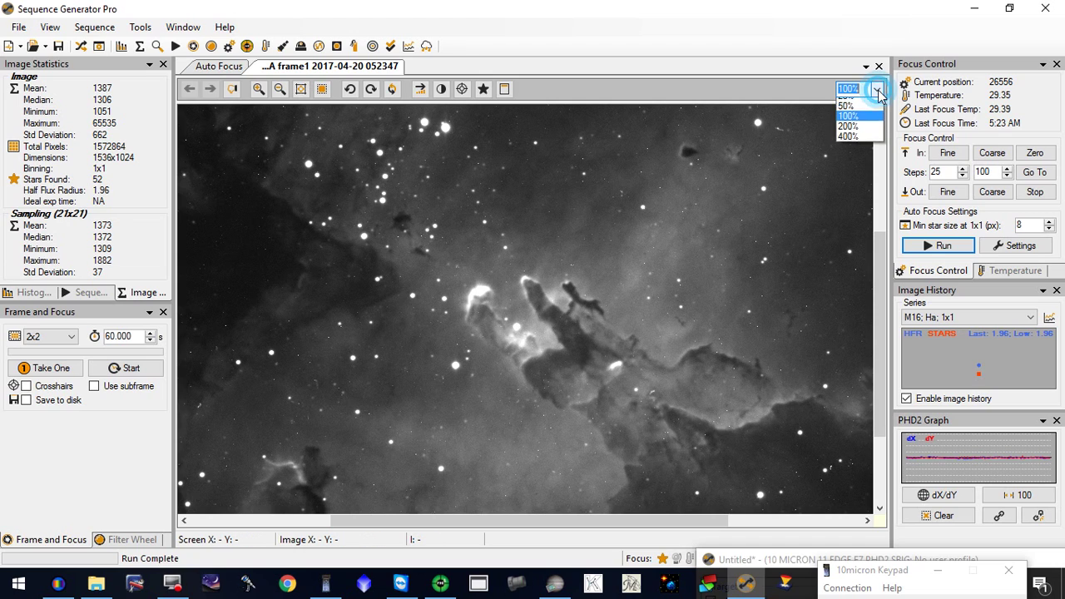
# Inspect the Pillars and surrounding stars at 400%, panning around, then return the frame to 100%.
pyautogui.click(848, 136)
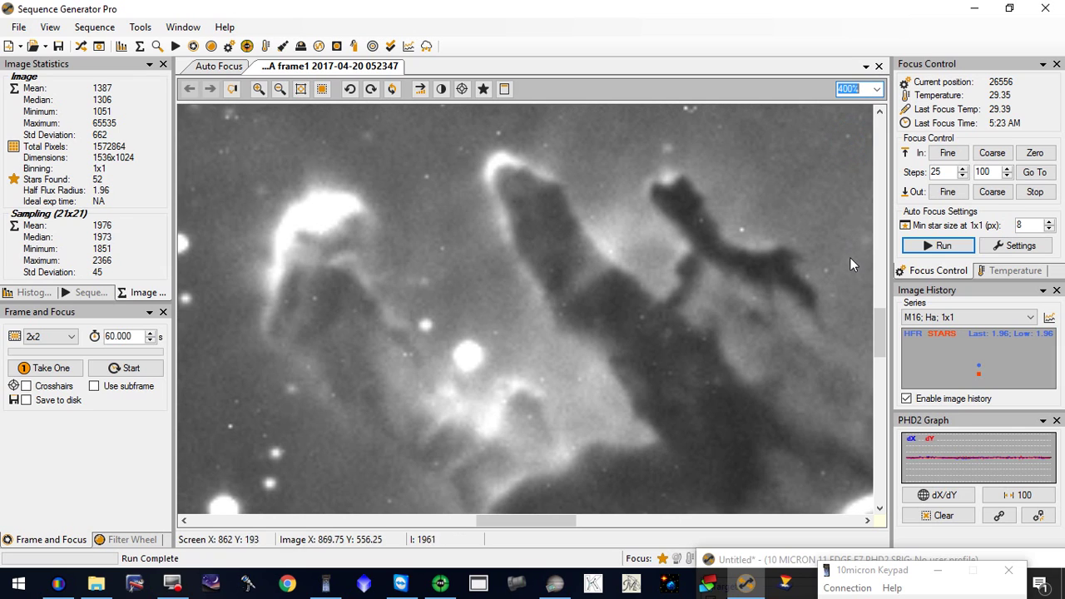
pyautogui.moveTo(877, 325); pyautogui.dragTo(887, 431)
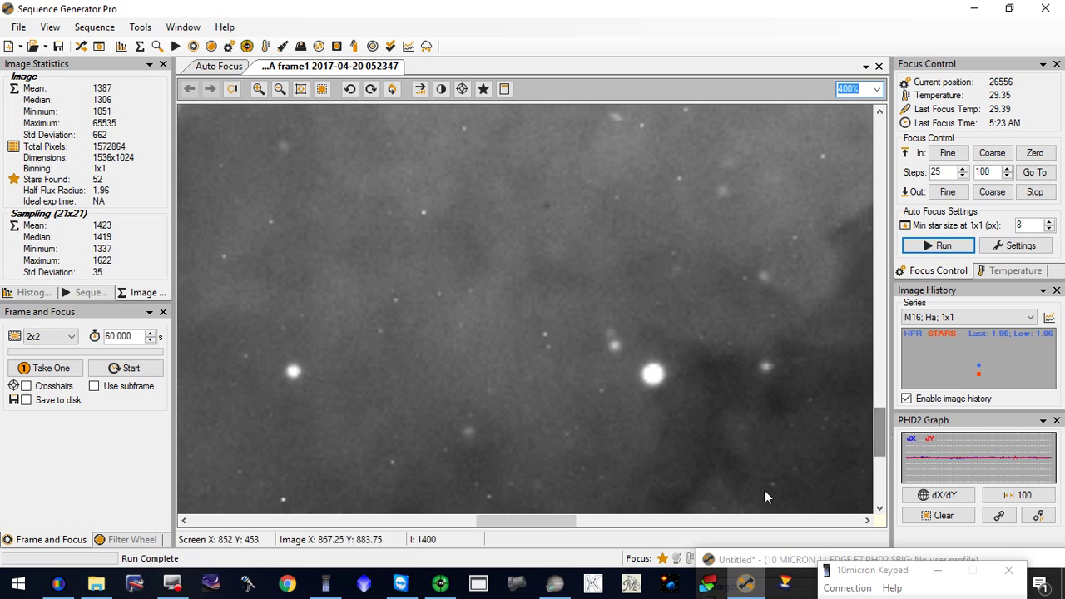
pyautogui.moveTo(543, 521)
pyautogui.mouseDown()
pyautogui.moveTo(629, 500)
pyautogui.moveTo(664, 506)
pyautogui.moveTo(665, 489)
pyautogui.mouseUp()
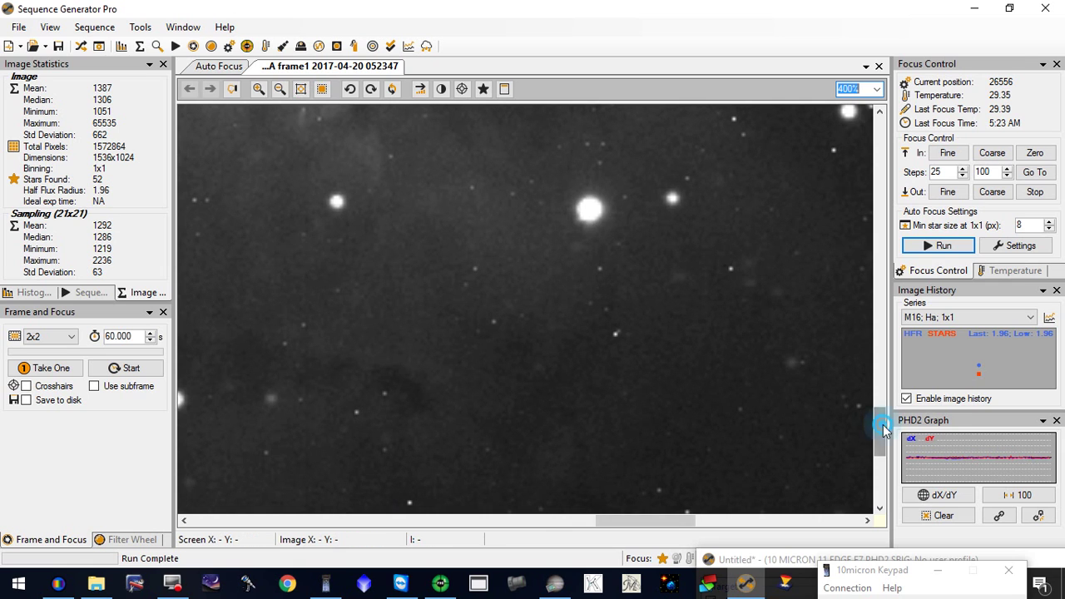
pyautogui.moveTo(883, 426)
pyautogui.mouseDown()
pyautogui.moveTo(876, 355)
pyautogui.moveTo(836, 243)
pyautogui.mouseUp()
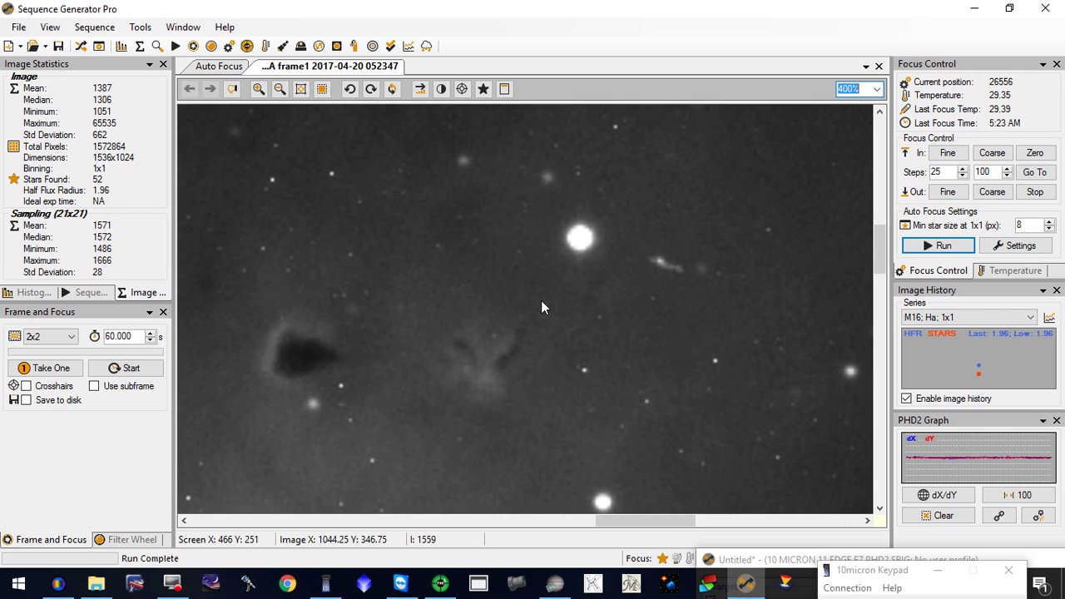
pyautogui.click(878, 90)
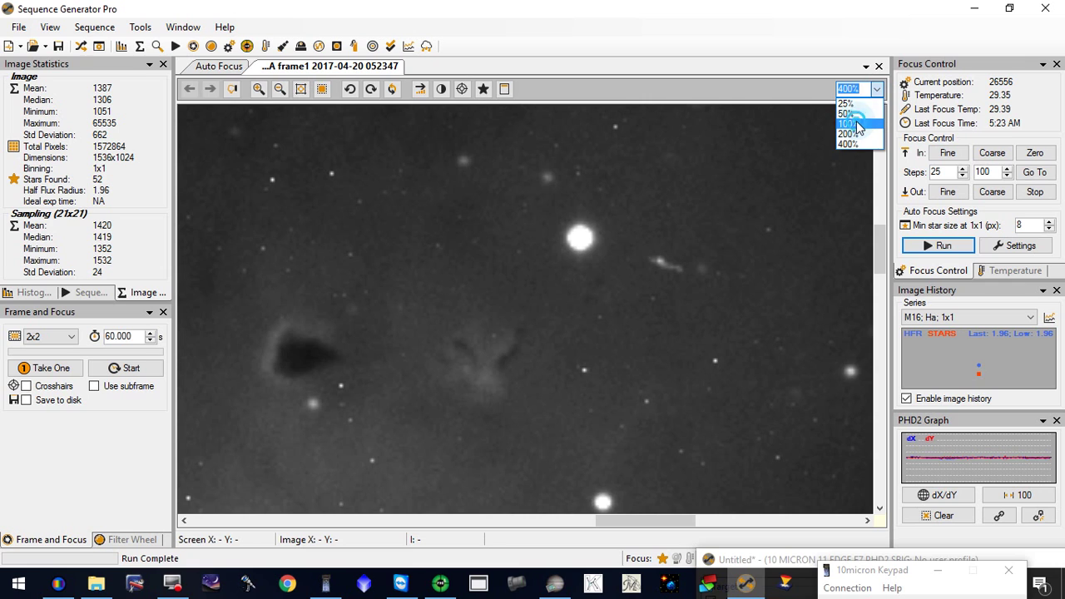
pyautogui.click(852, 123)
# Scroll vertically and horizontally to centre the Pillars at 100%, then show the zoom levels.
pyautogui.moveTo(880, 311); pyautogui.dragTo(879, 413)
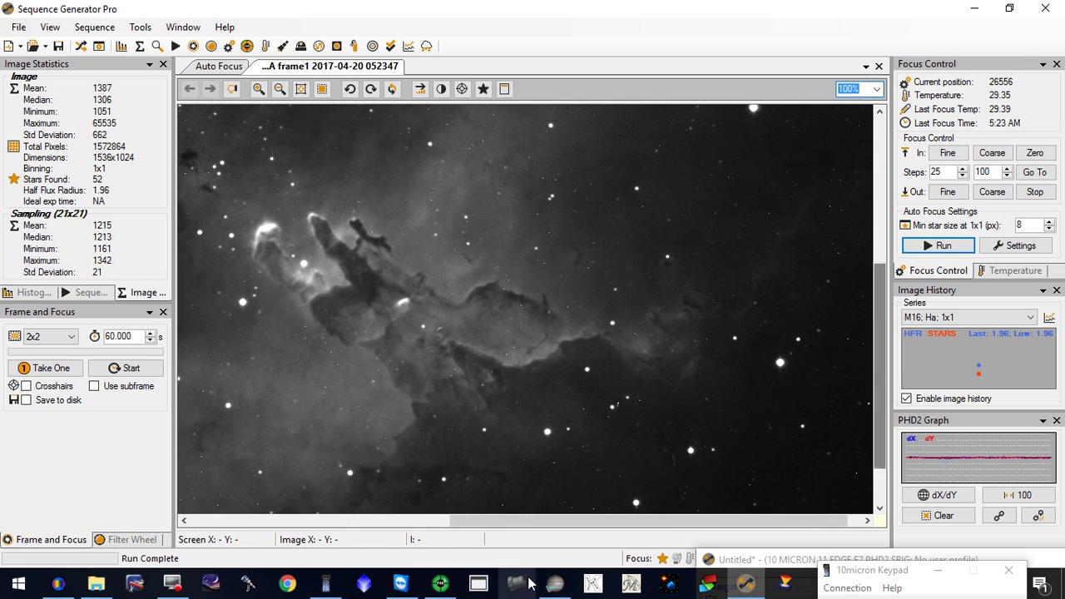
pyautogui.moveTo(541, 520); pyautogui.dragTo(450, 520)
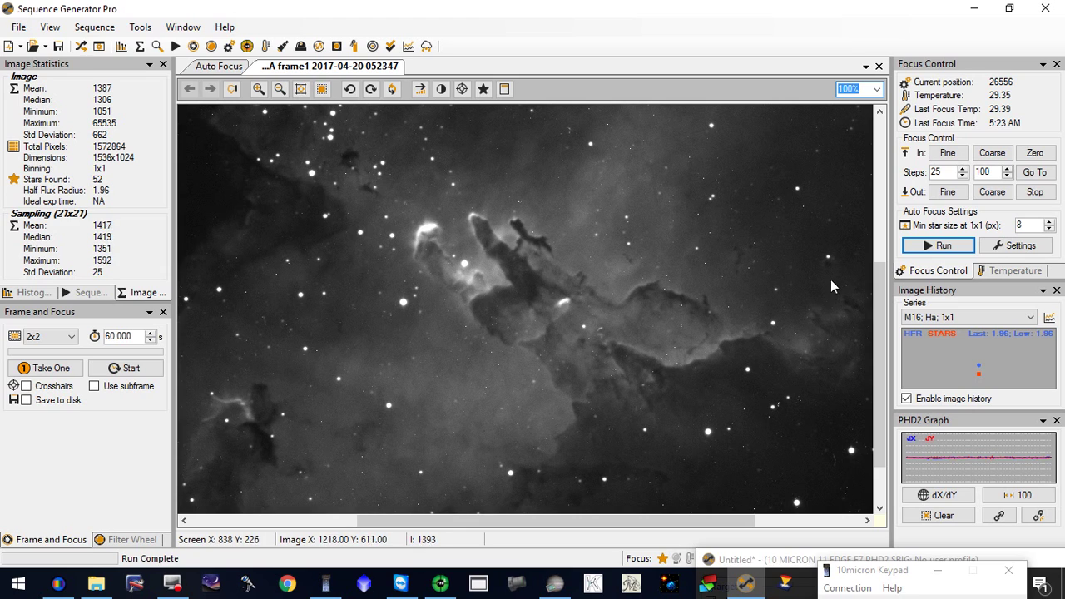
pyautogui.click(877, 89)
# Set the M16 Ha frame view to 50% to see the whole frame.
pyautogui.click(846, 114)
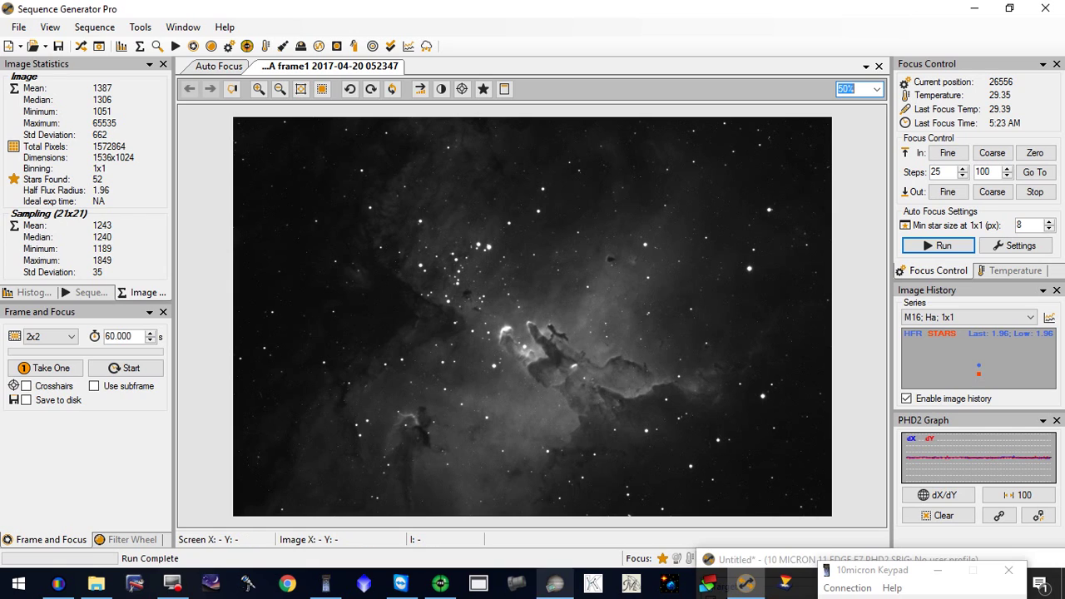
pyautogui.moveTo(174, 586)
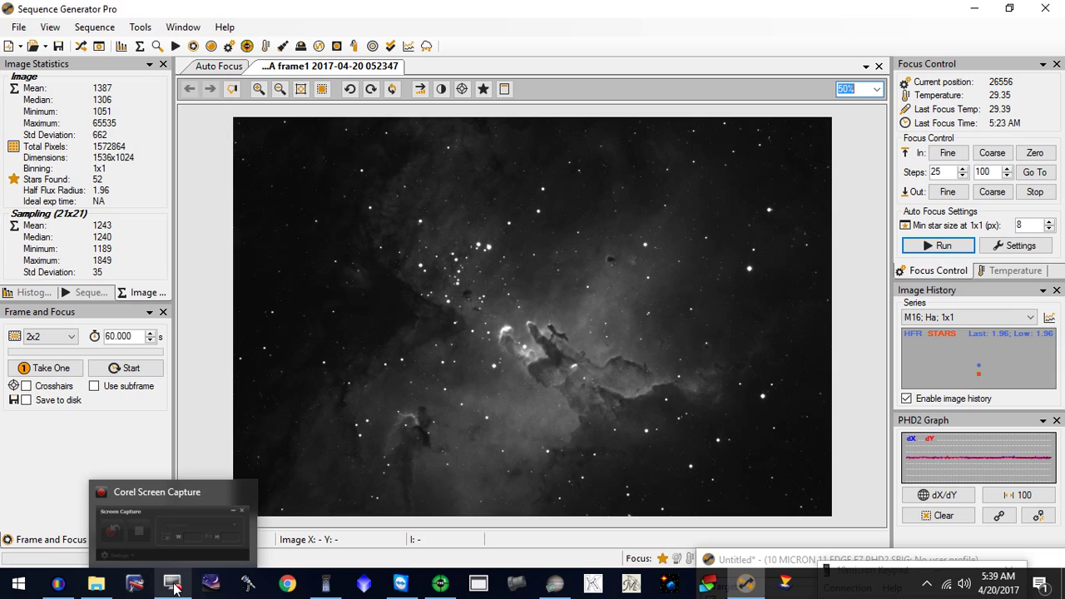